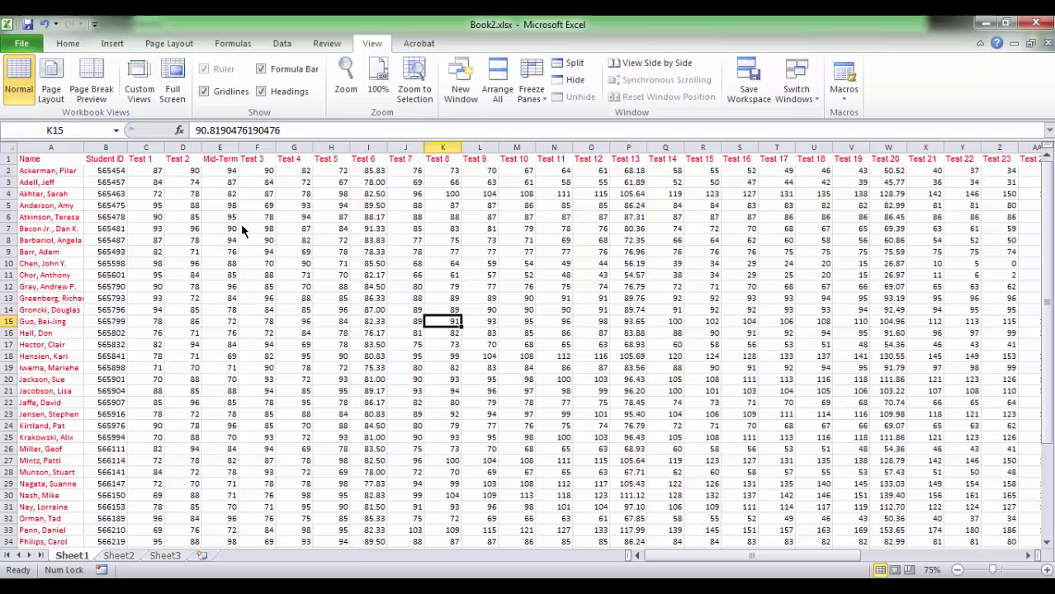
# Step: Freeze row 1 with Freeze Top Row, then scroll down to the last students to confirm it
pyautogui.click(543, 100)
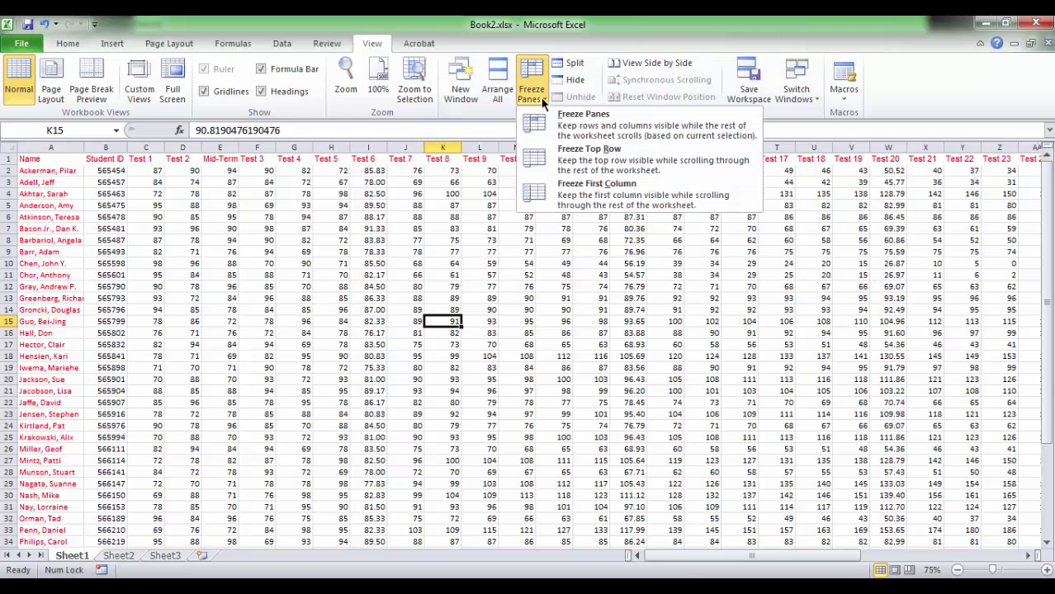
pyautogui.click(564, 152)
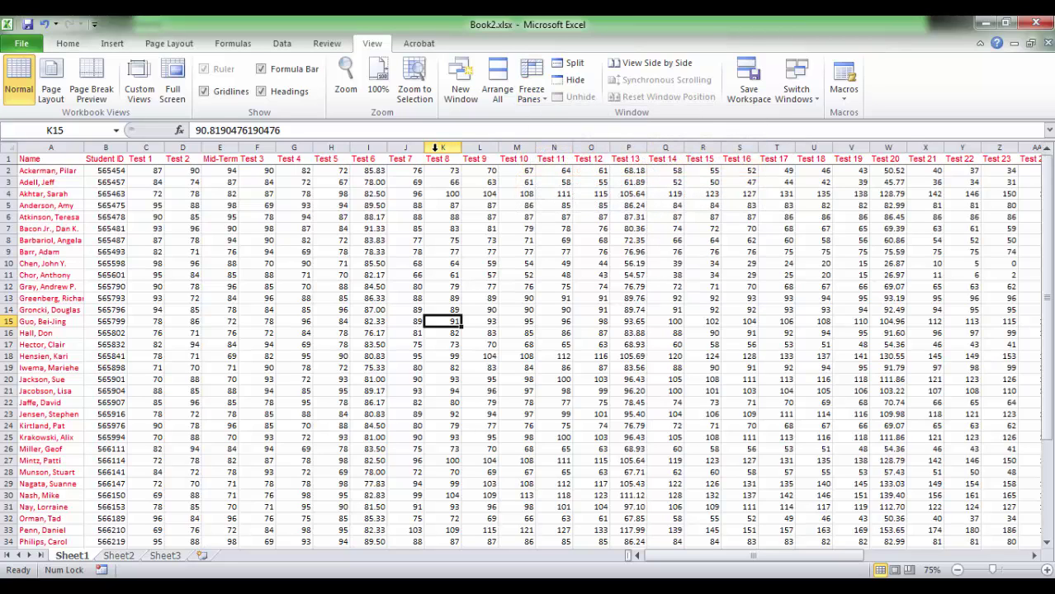
pyautogui.click(5, 158)
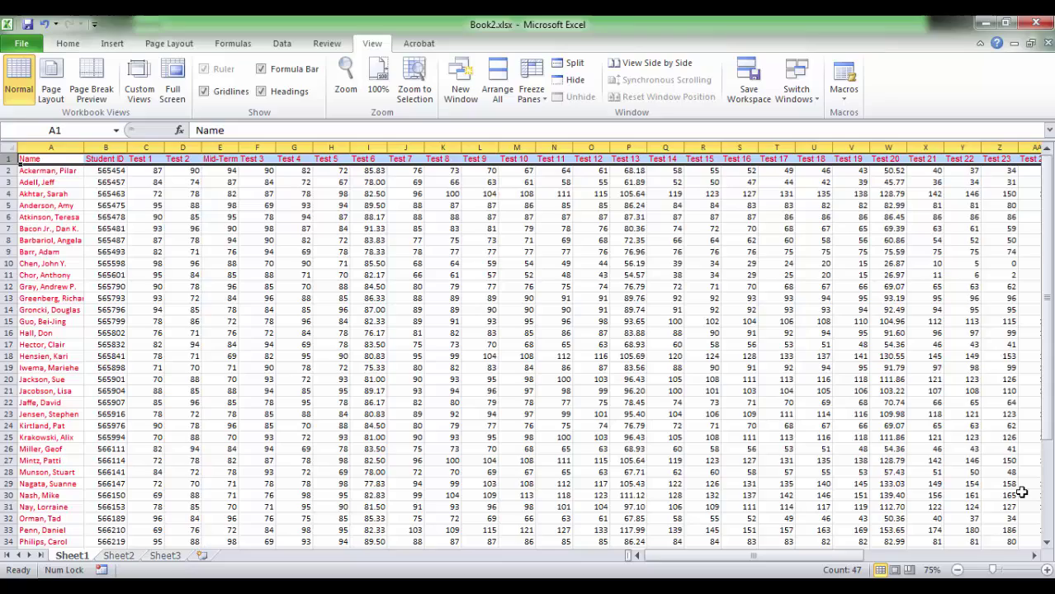
pyautogui.click(999, 502)
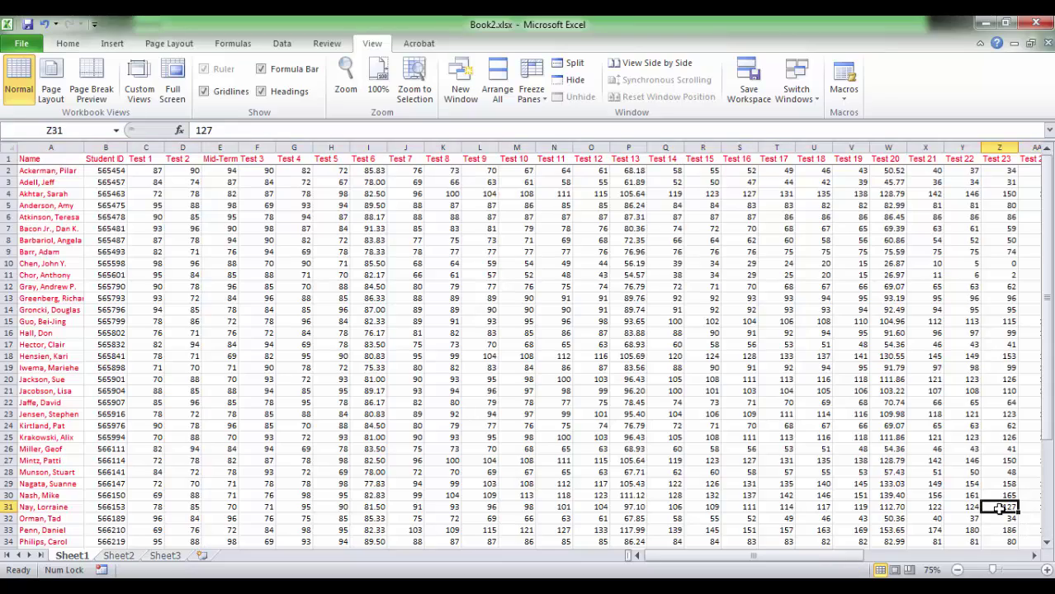
pyautogui.click(1048, 545)
pyautogui.moveTo(1048, 545); pyautogui.dragTo(1050, 548)
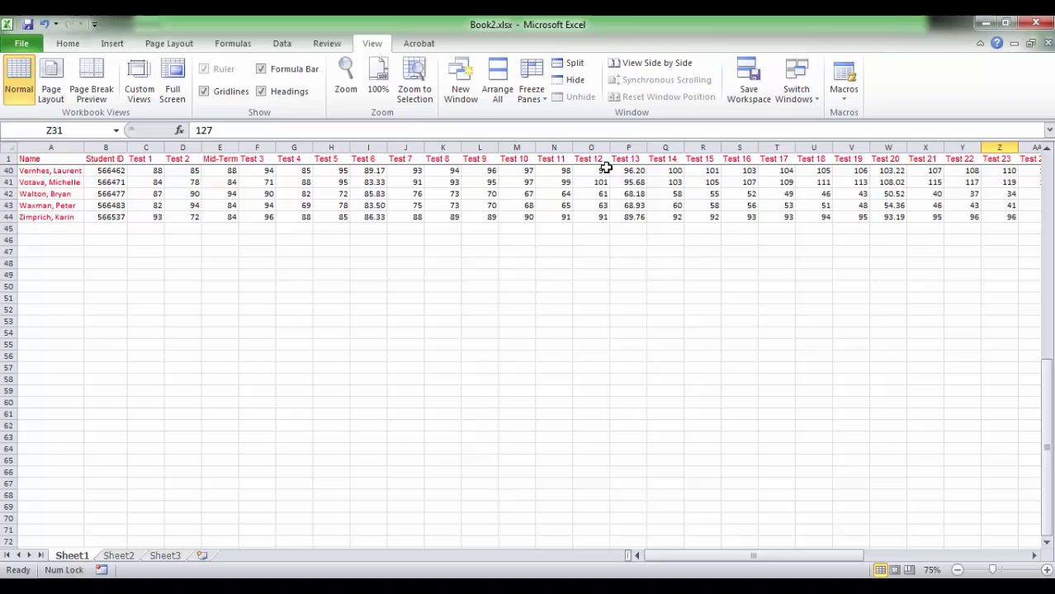
# Step: Choose Unfreeze Panes to release the frozen top row
pyautogui.click(535, 98)
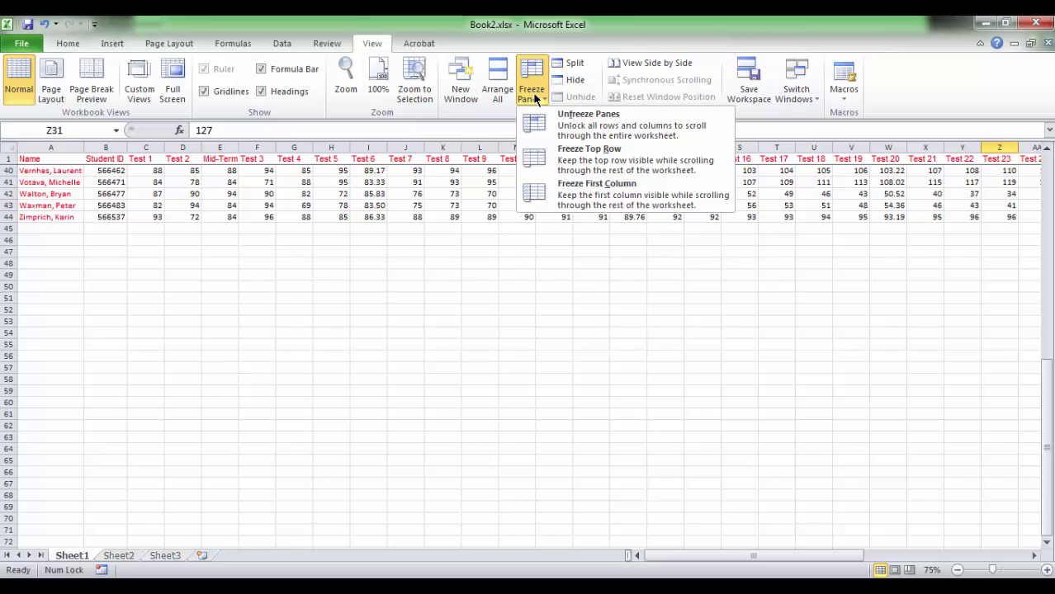
pyautogui.click(551, 124)
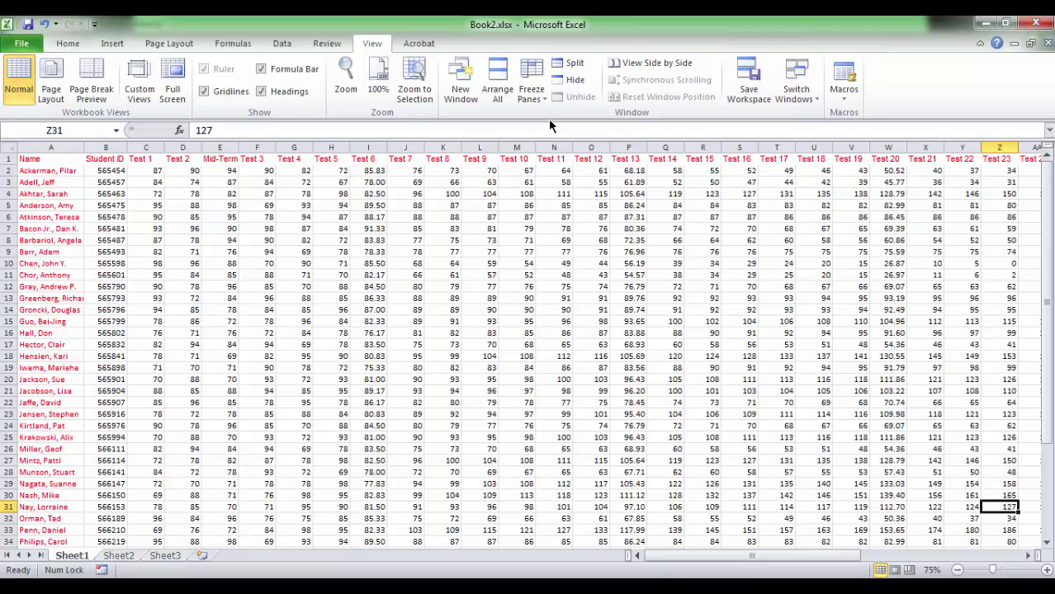
# Step: Freeze the Name column A with Freeze First Column
pyautogui.click(49, 147)
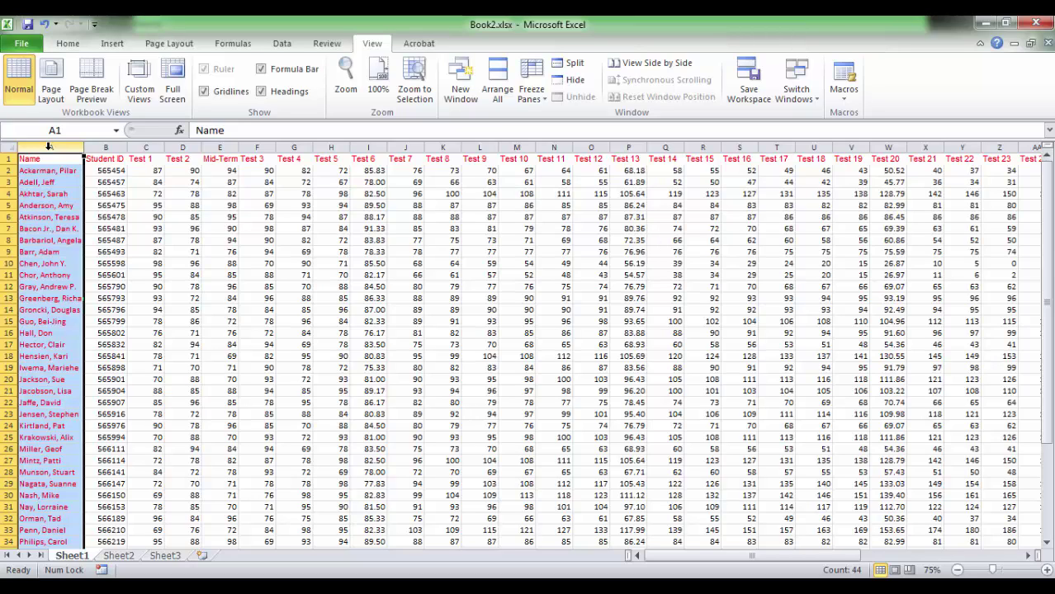
pyautogui.click(216, 216)
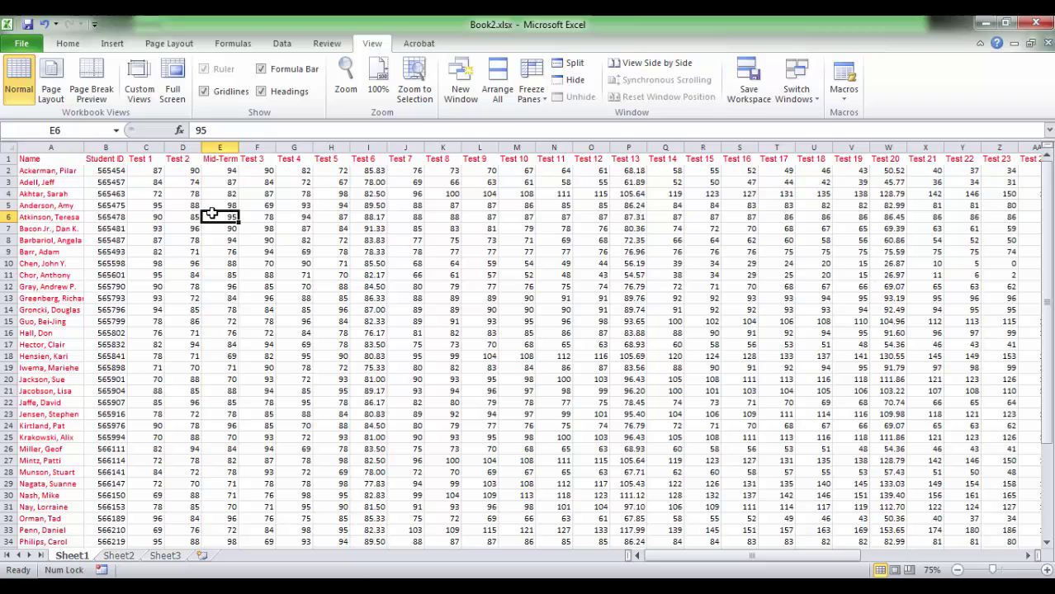
pyautogui.click(533, 93)
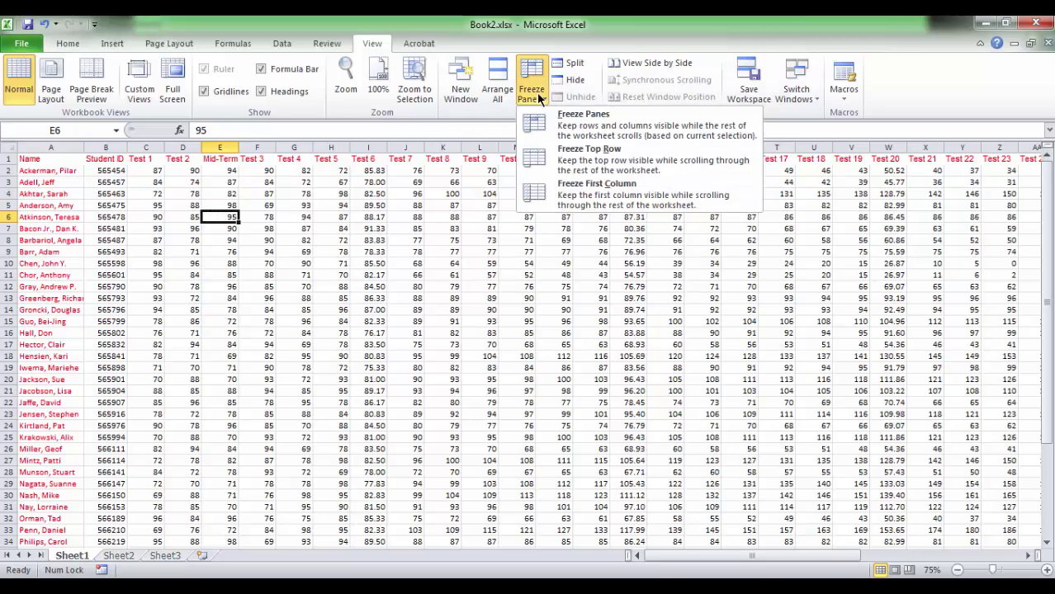
pyautogui.click(582, 191)
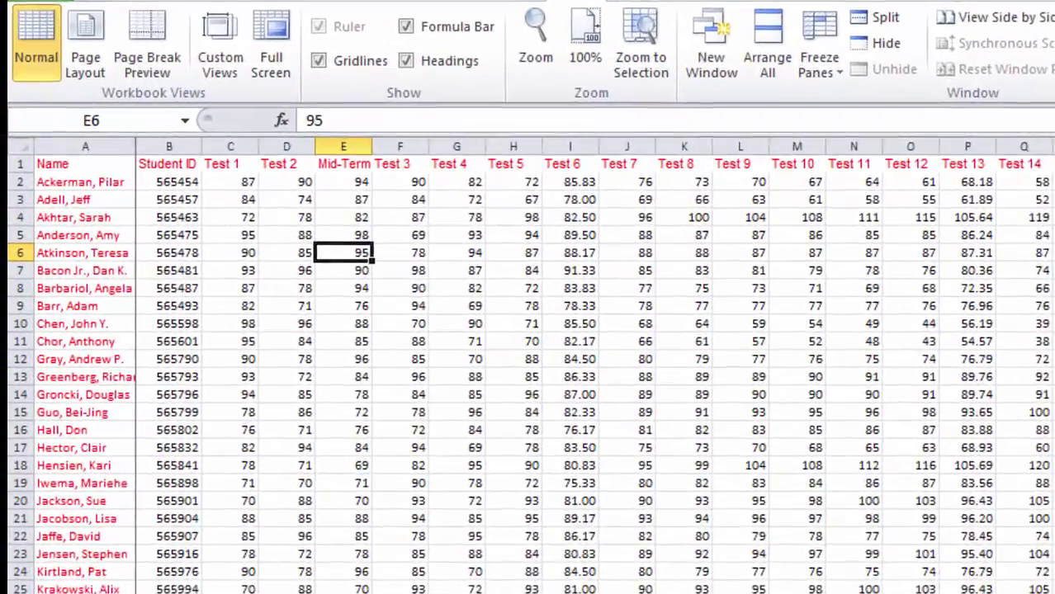
# Step: Scroll right to column AU, Test 44, with names still visible
pyautogui.hscroll(2, 528, 371)
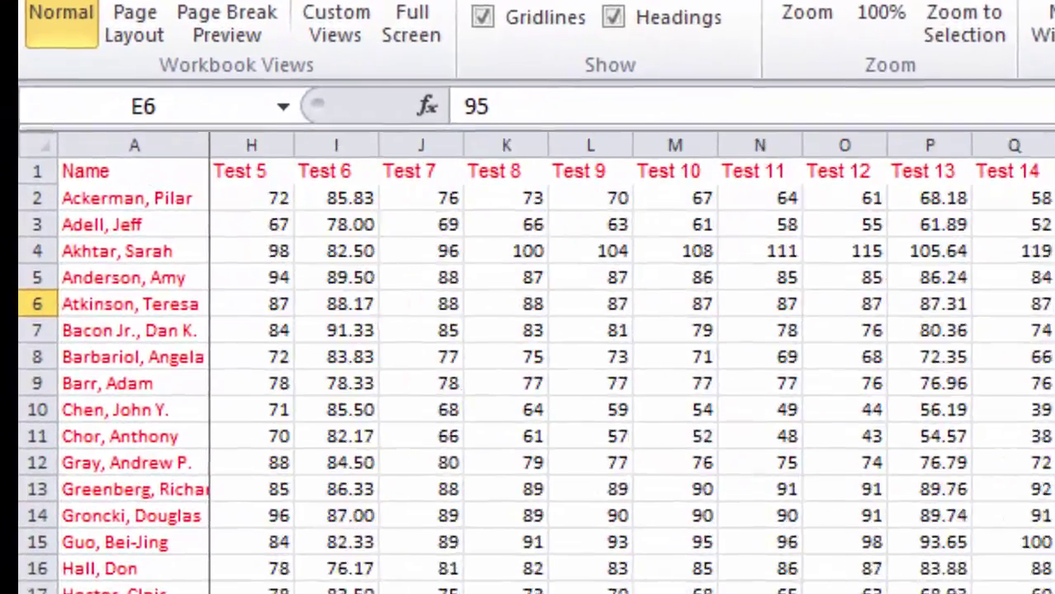
pyautogui.hscroll(3, 628, 372)
pyautogui.hscroll(5, 627, 371)
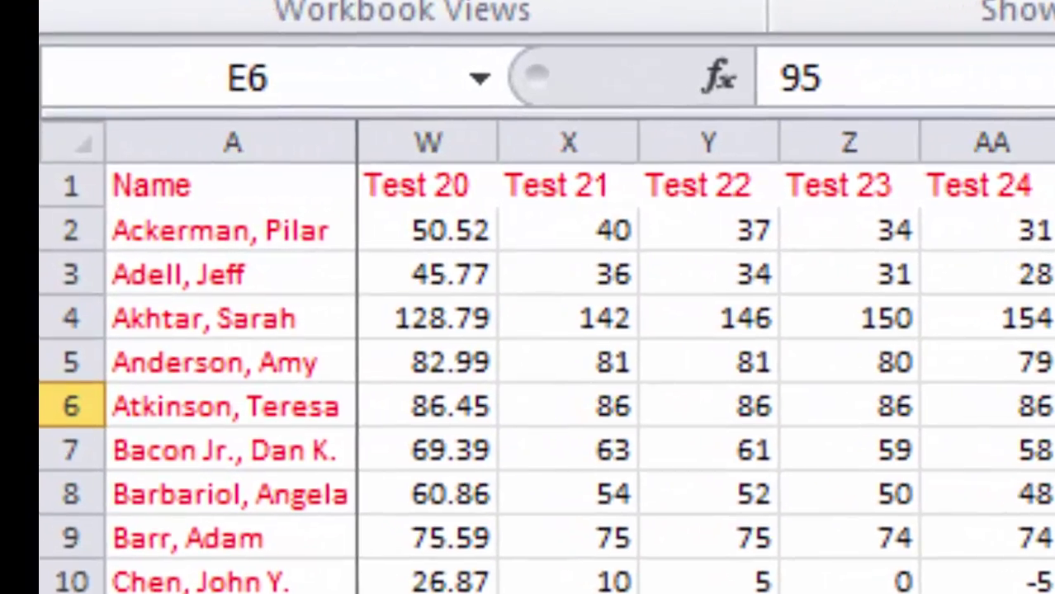
pyautogui.hscroll(6, 627, 372)
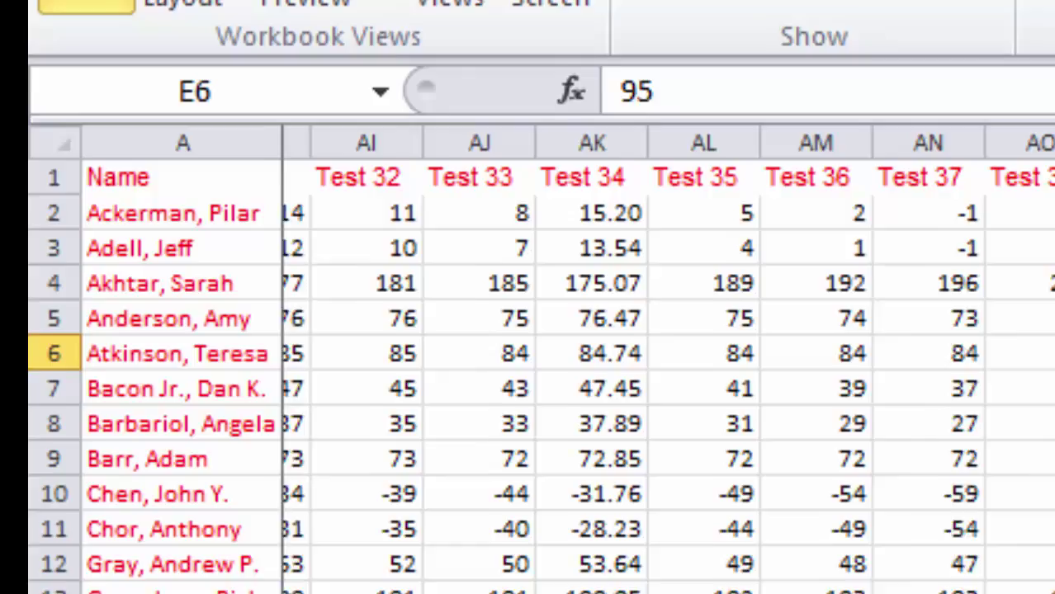
pyautogui.hscroll(4, 627, 371)
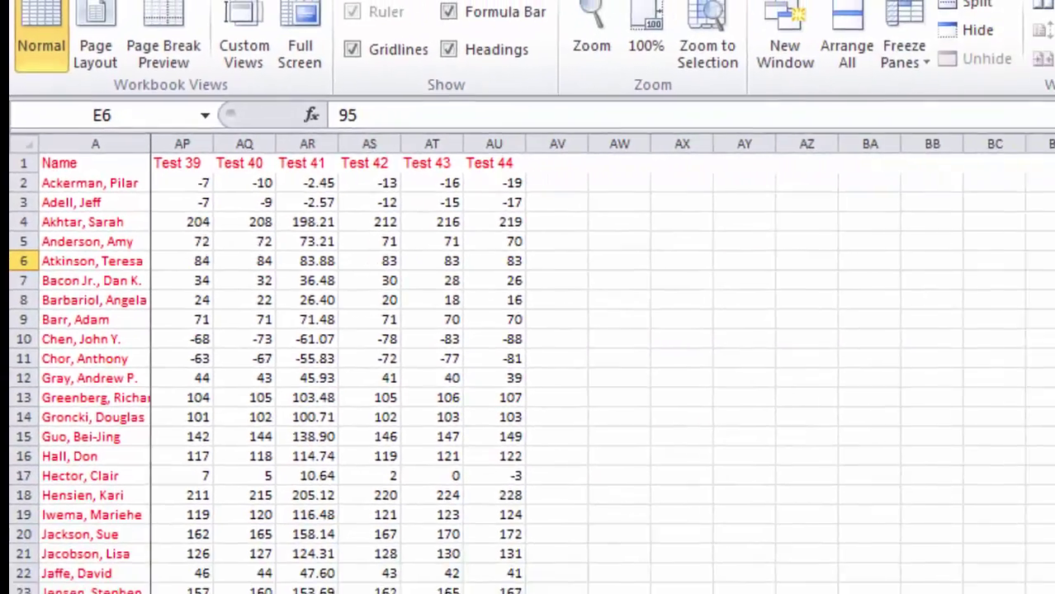
pyautogui.hscroll(5, 1037, 559)
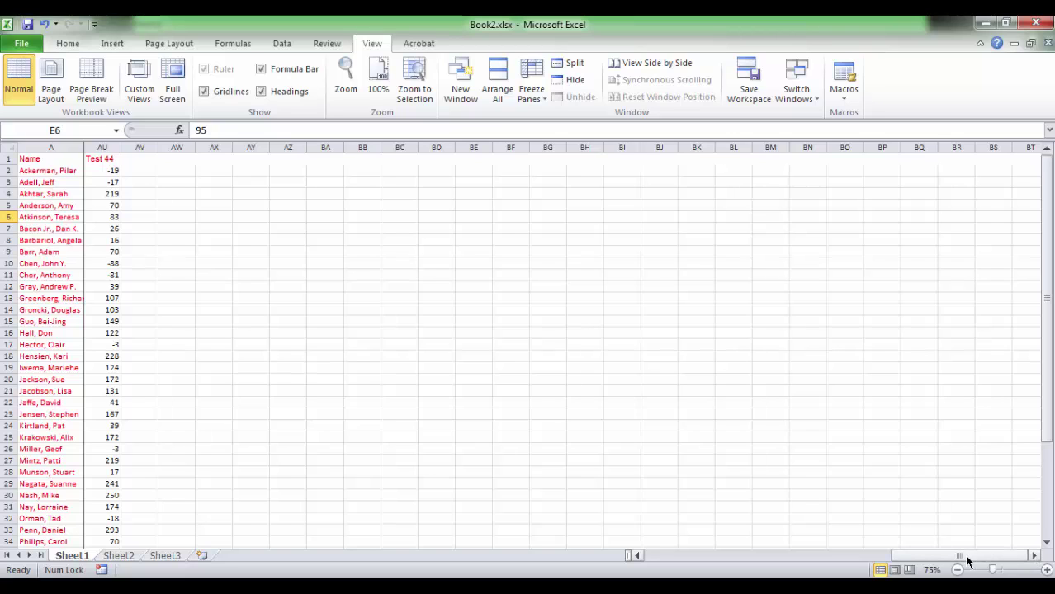
# Step: Open the Freeze Panes options to remove the Name column freeze
pyautogui.click(531, 95)
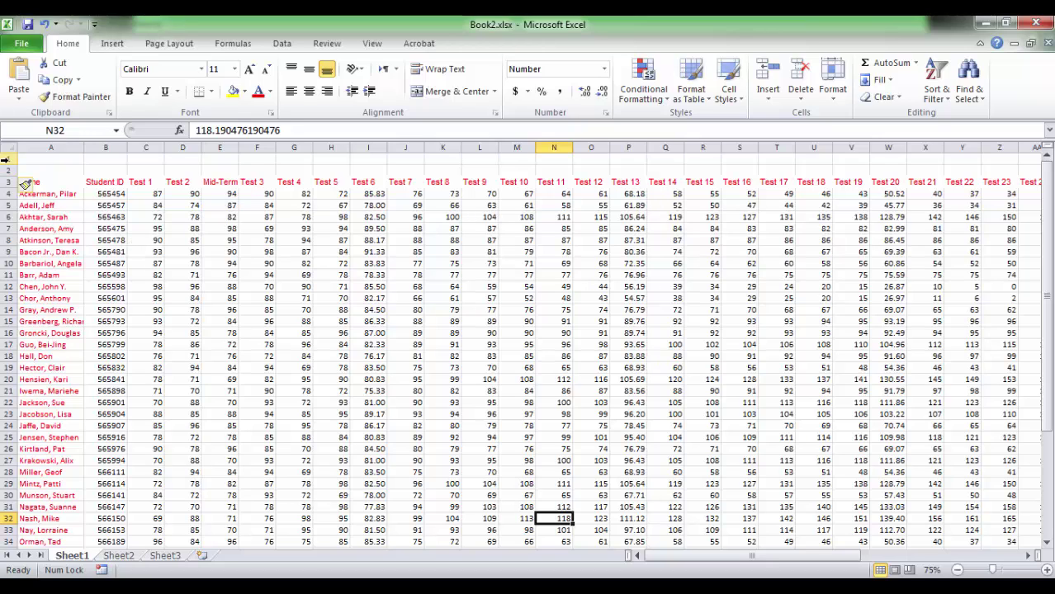
# Step: Freeze rows 1–3 above the student data by selecting row 4 and using Freeze Panes
pyautogui.moveTo(4, 159); pyautogui.dragTo(6, 184)
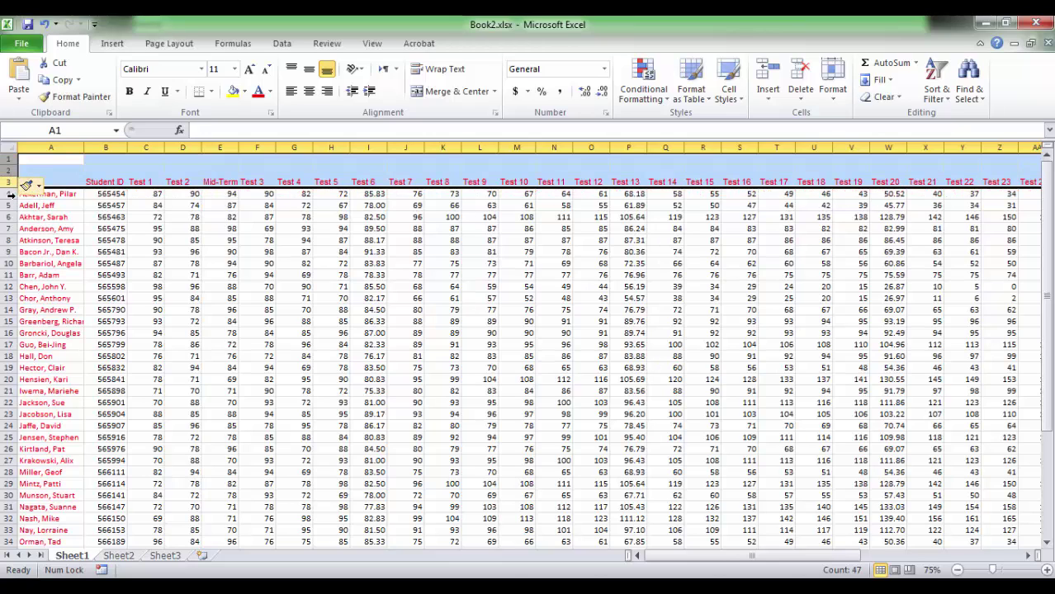
pyautogui.click(8, 194)
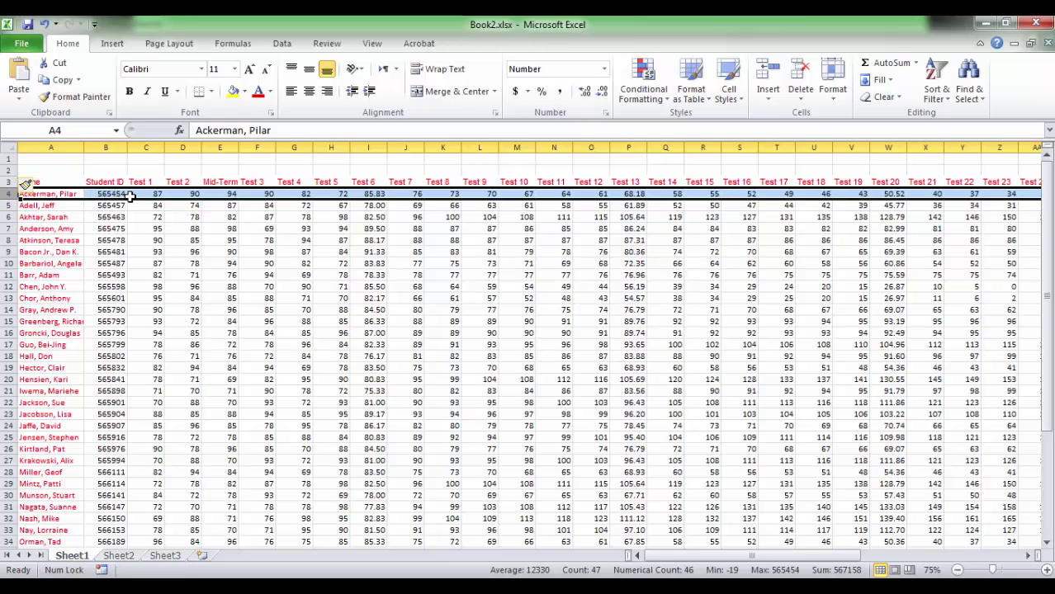
pyautogui.click(378, 44)
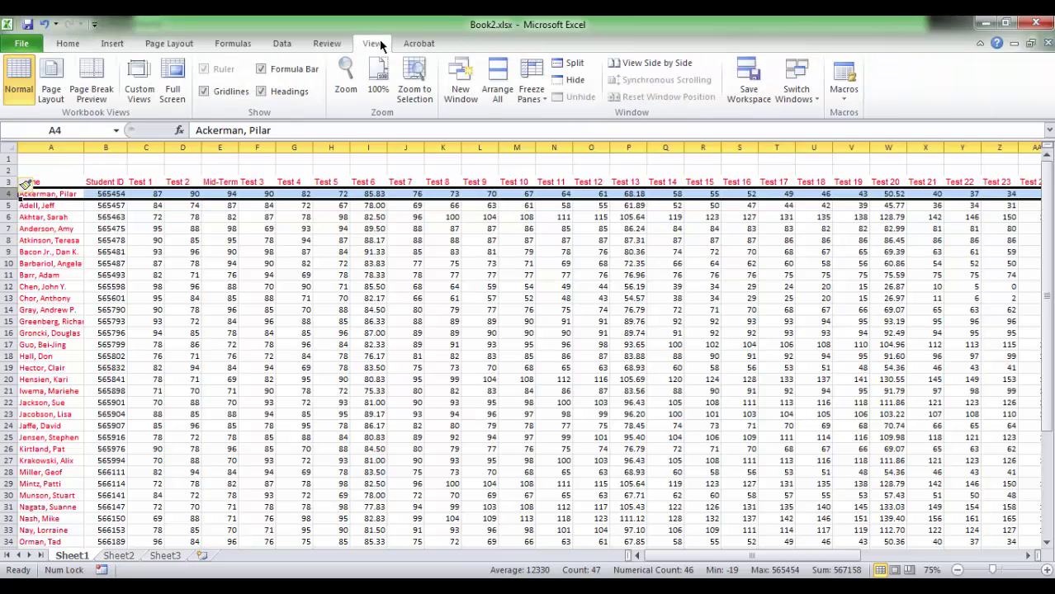
pyautogui.click(535, 76)
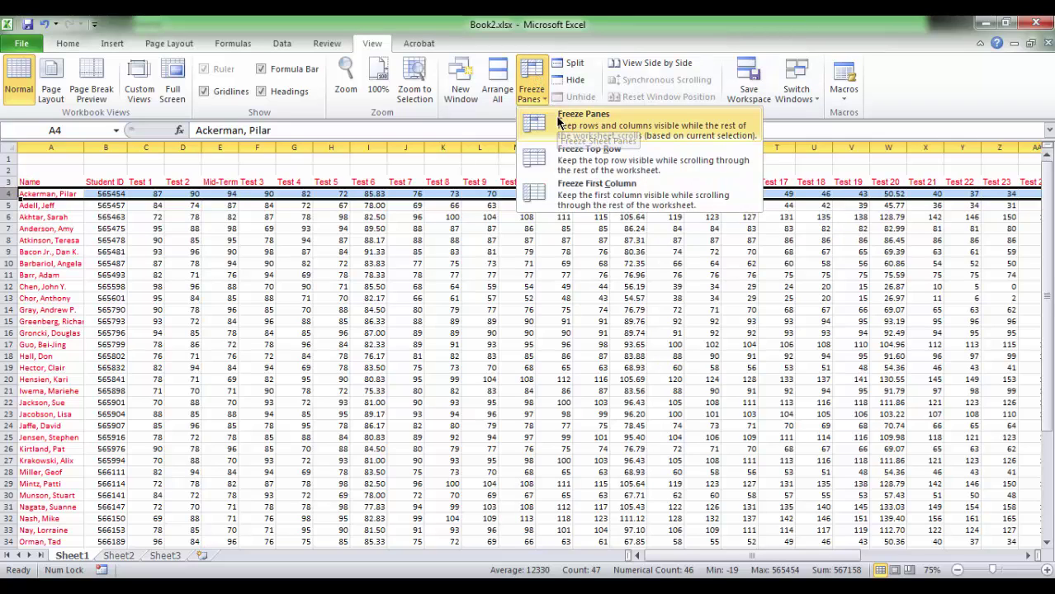
pyautogui.click(562, 122)
pyautogui.click(505, 237)
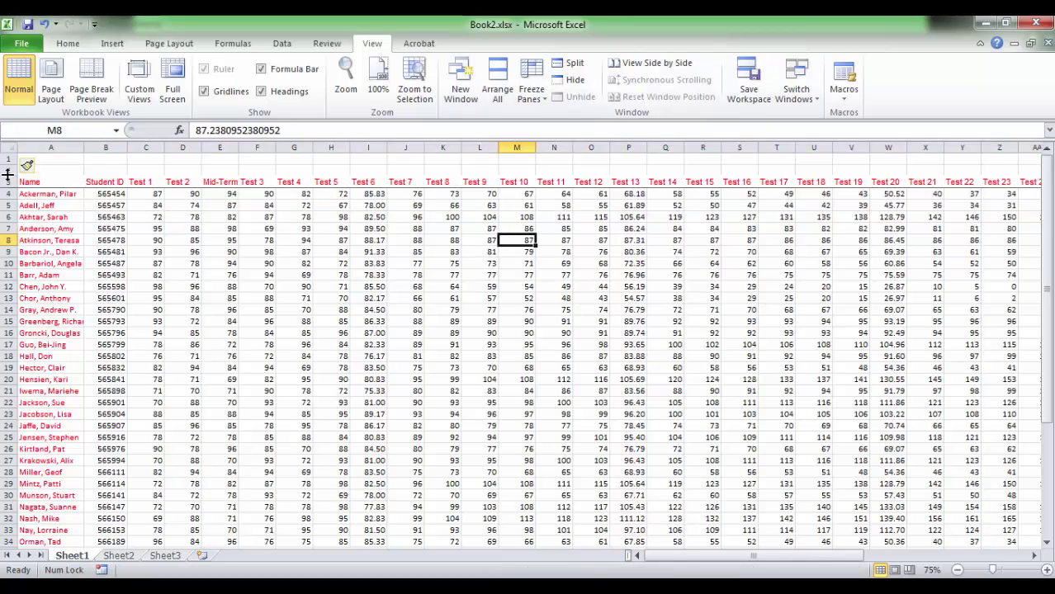
# Step: Check the frozen rows 1–3, then scroll down to the last students at row 46
pyautogui.moveTo(7, 159); pyautogui.dragTo(10, 178)
pyautogui.click(237, 253)
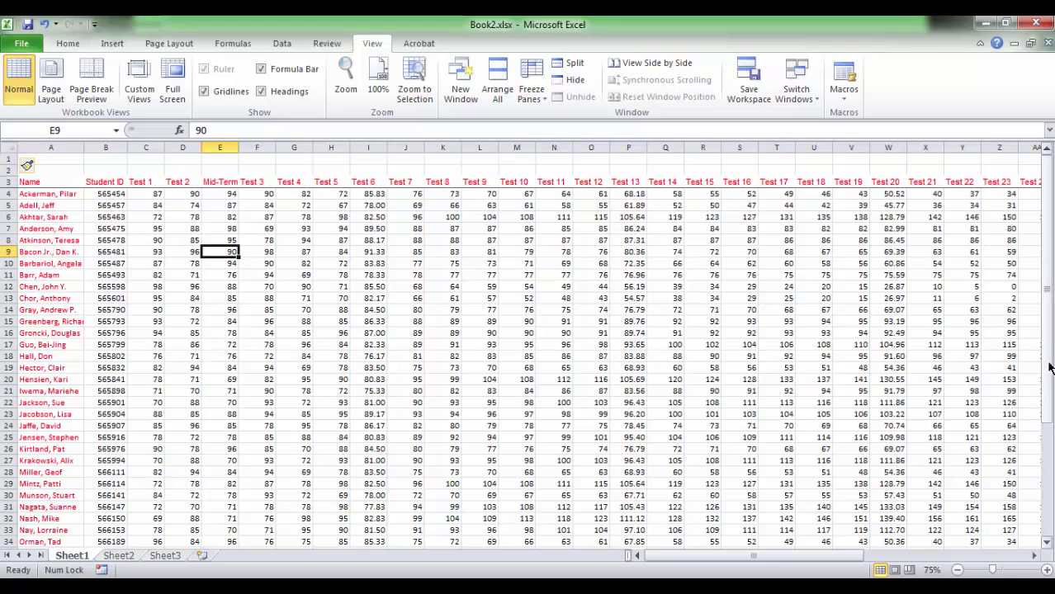
pyautogui.moveTo(1050, 367); pyautogui.dragTo(1050, 537)
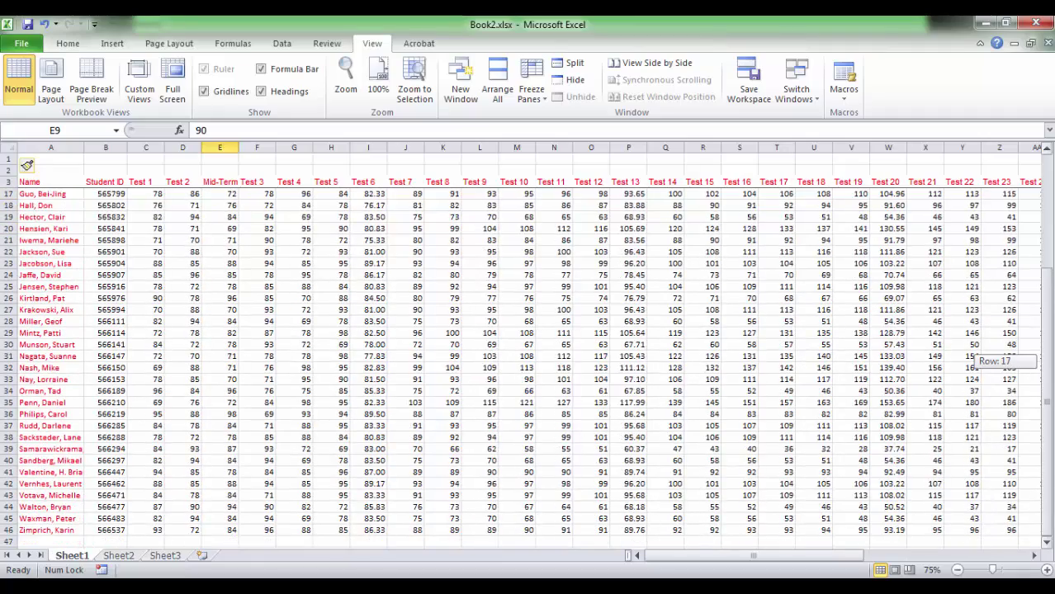
pyautogui.click(1046, 544)
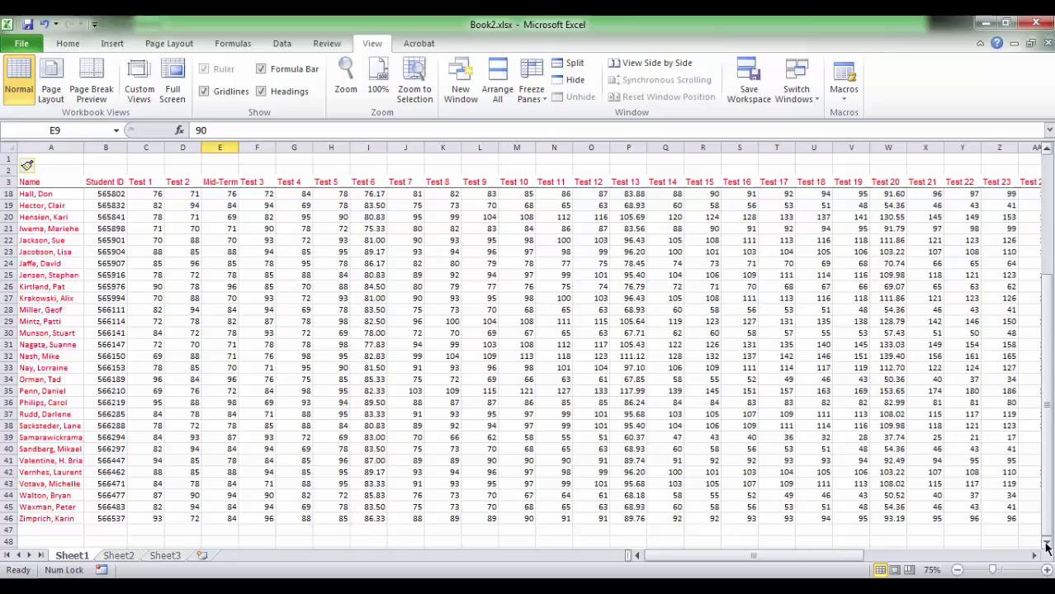
pyautogui.moveTo(1046, 545); pyautogui.dragTo(1046, 545)
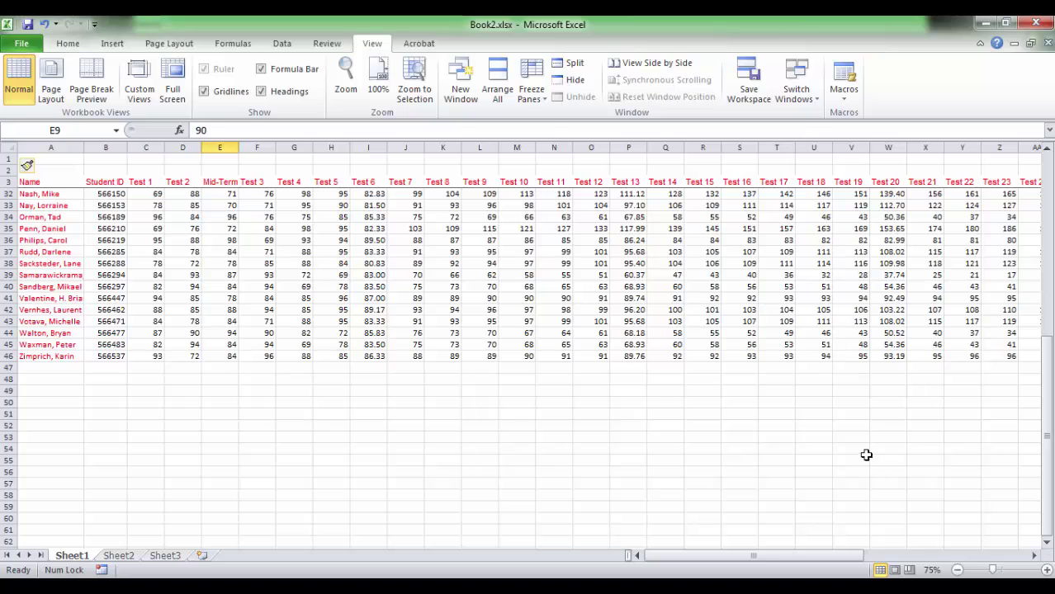
# Step: Unfreeze all panes and select the First Name and Last Name columns A–B
pyautogui.click(531, 92)
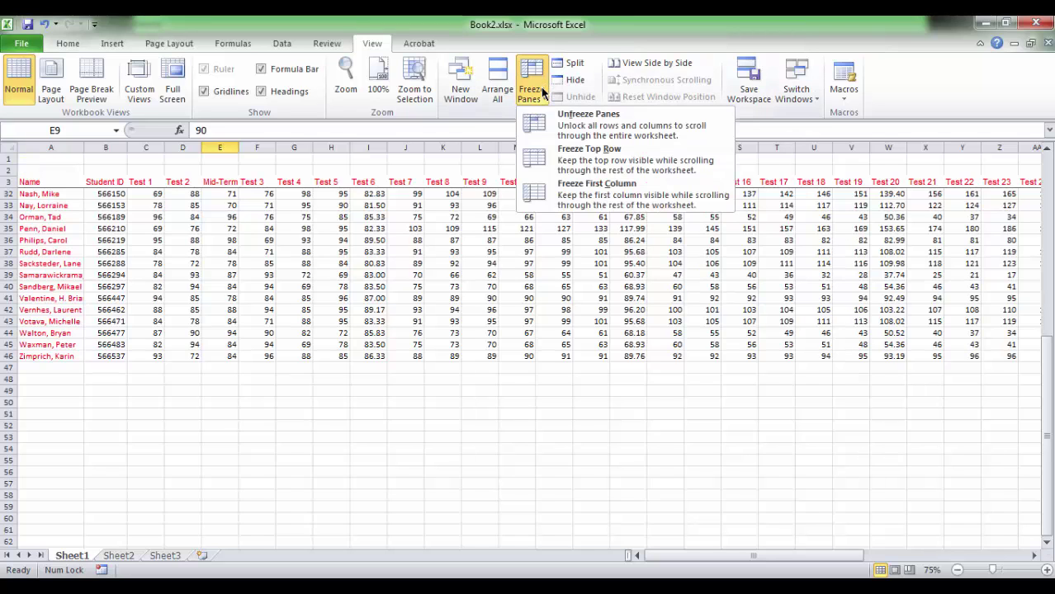
pyautogui.click(561, 125)
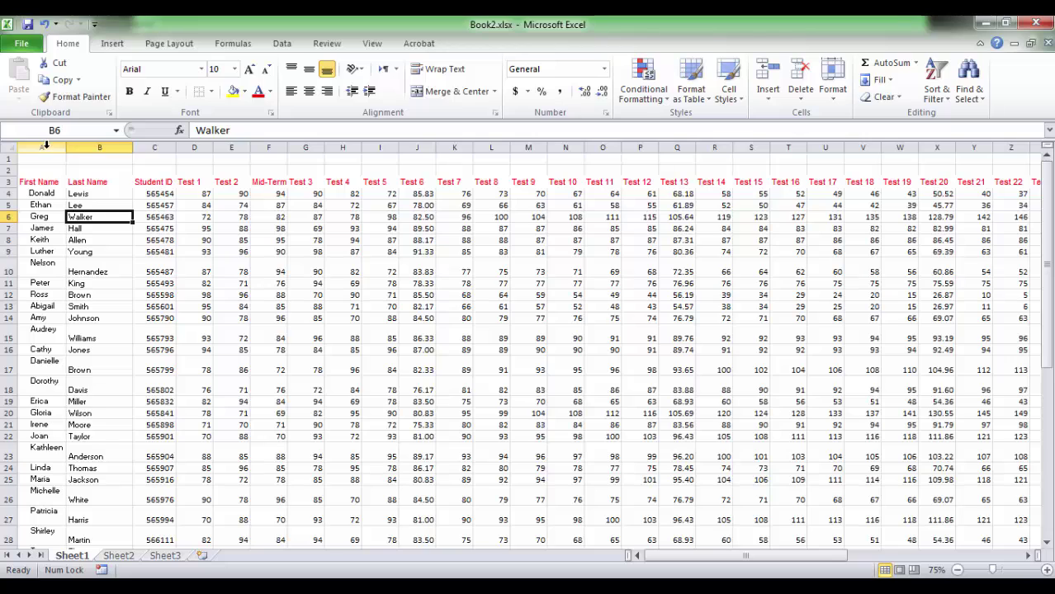
pyautogui.moveTo(45, 146); pyautogui.dragTo(99, 141)
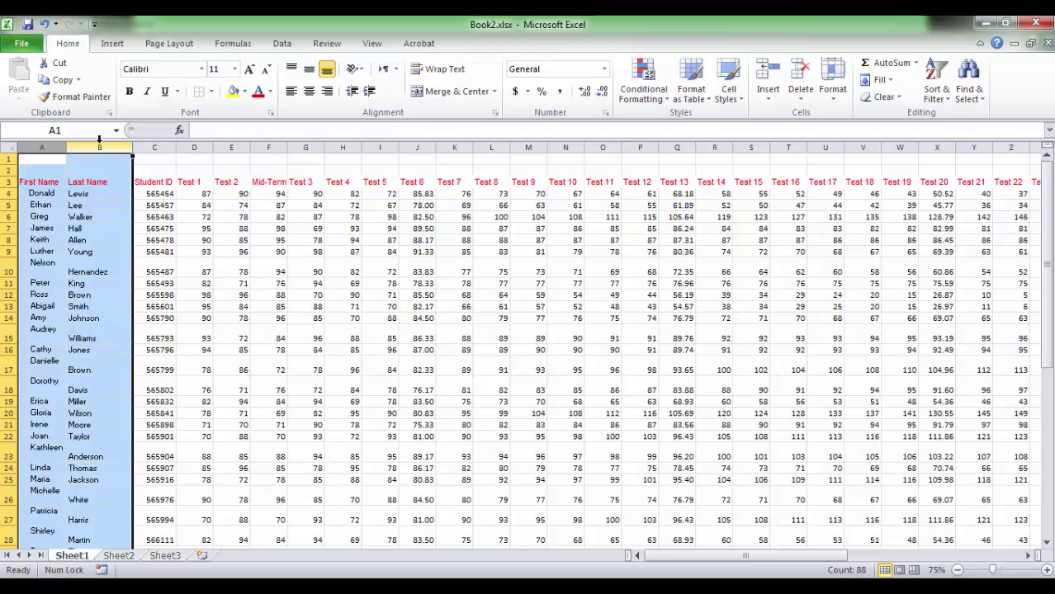
# Step: Freeze columns A–B from column C, then scroll right to Tests 38–44 with names showing
pyautogui.click(155, 146)
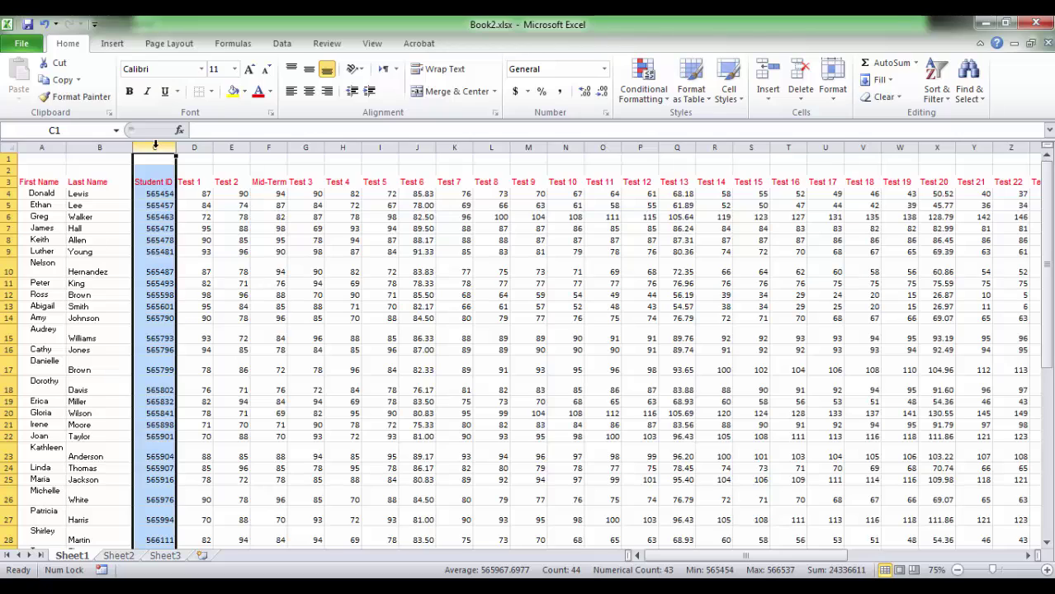
pyautogui.click(374, 44)
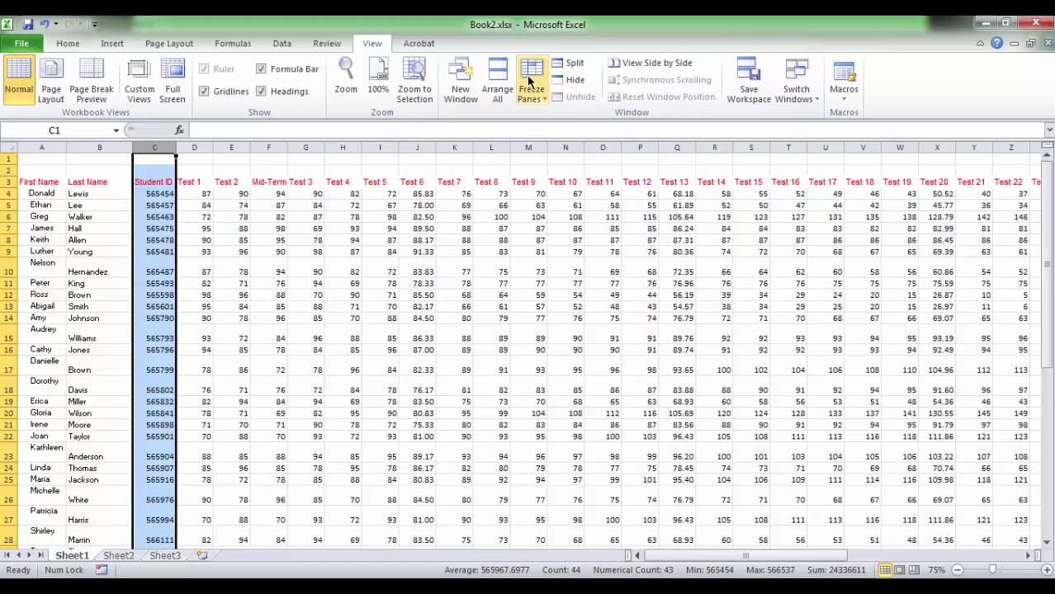
pyautogui.click(533, 97)
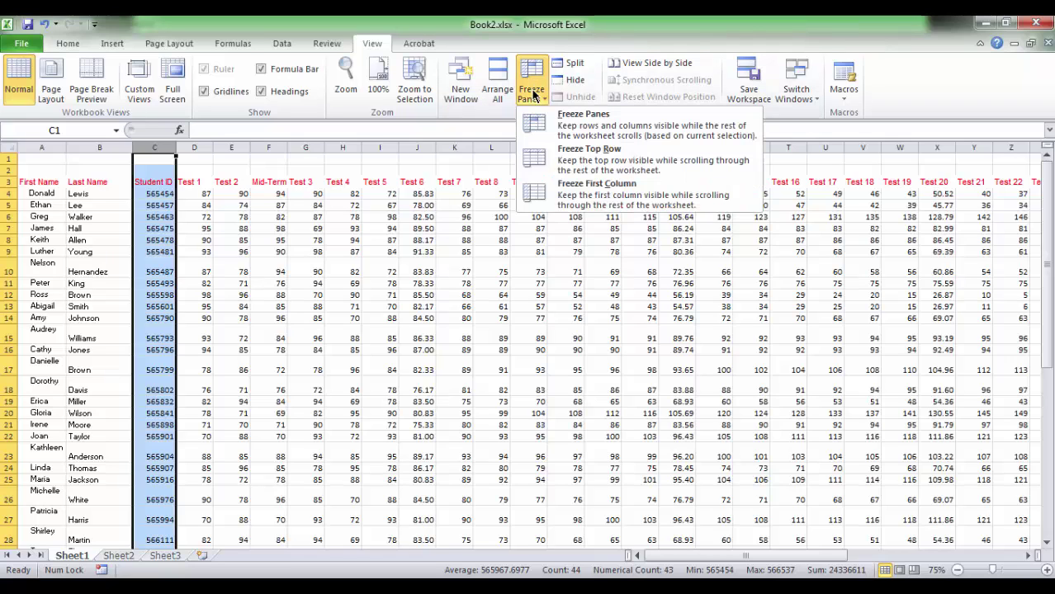
pyautogui.click(558, 128)
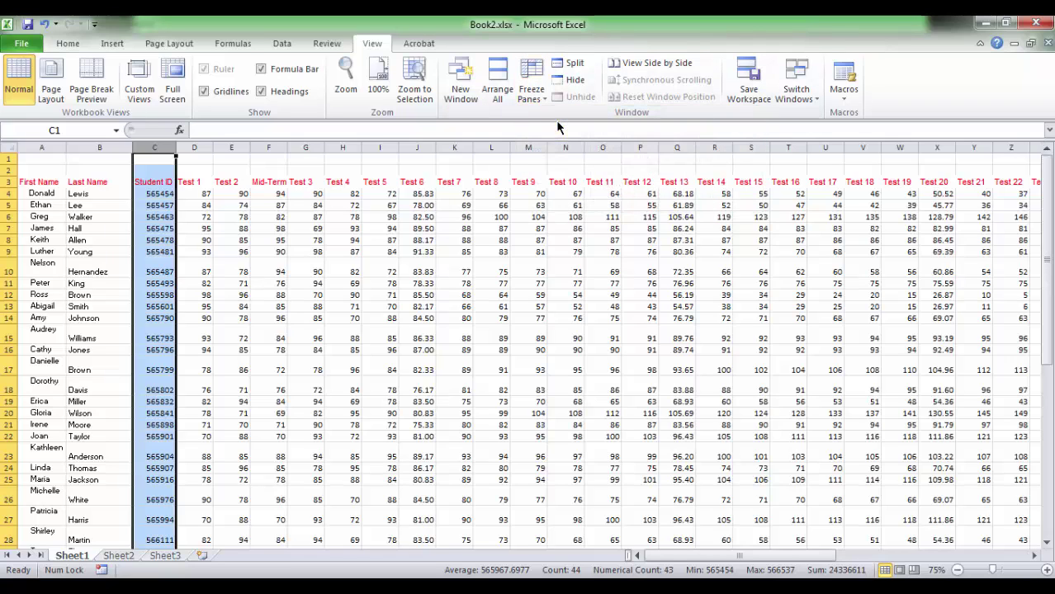
pyautogui.click(350, 228)
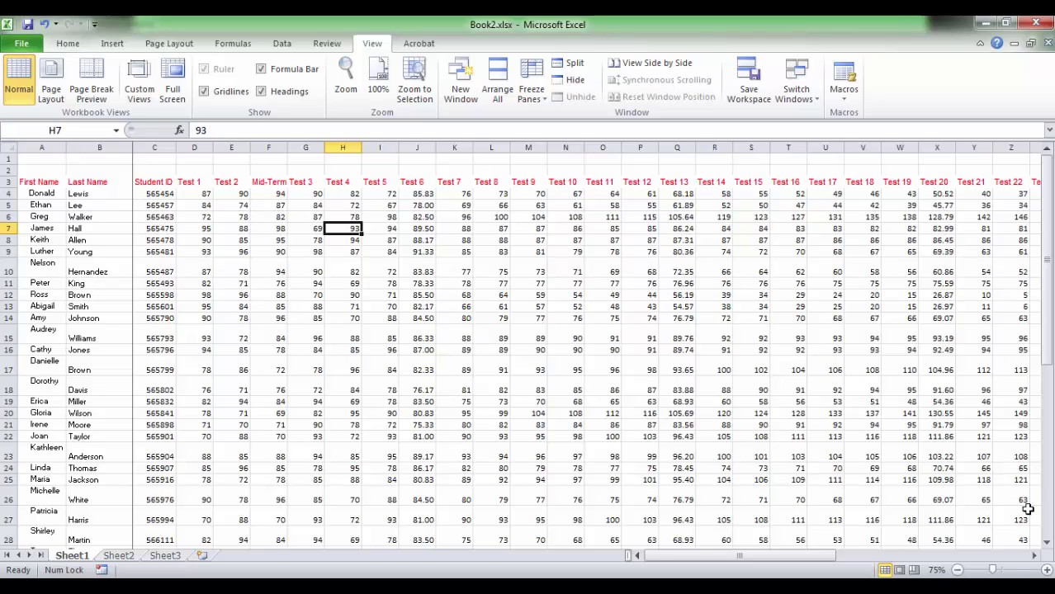
pyautogui.click(1032, 557)
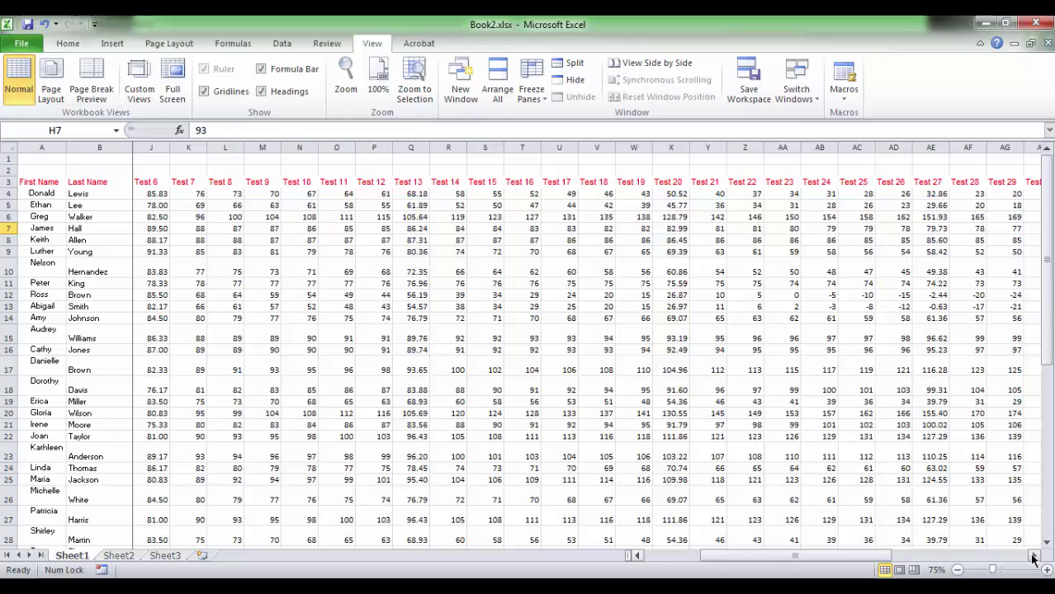
pyautogui.moveTo(1032, 558); pyautogui.dragTo(1032, 557)
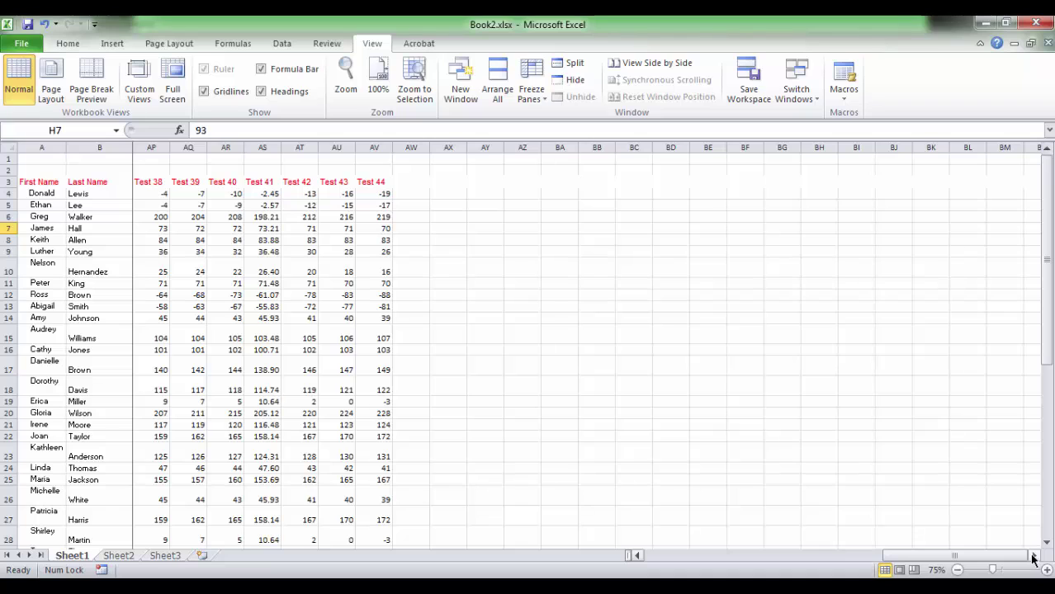
# Step: Unfreeze the First Name and Last Name columns with Unfreeze Panes
pyautogui.click(532, 99)
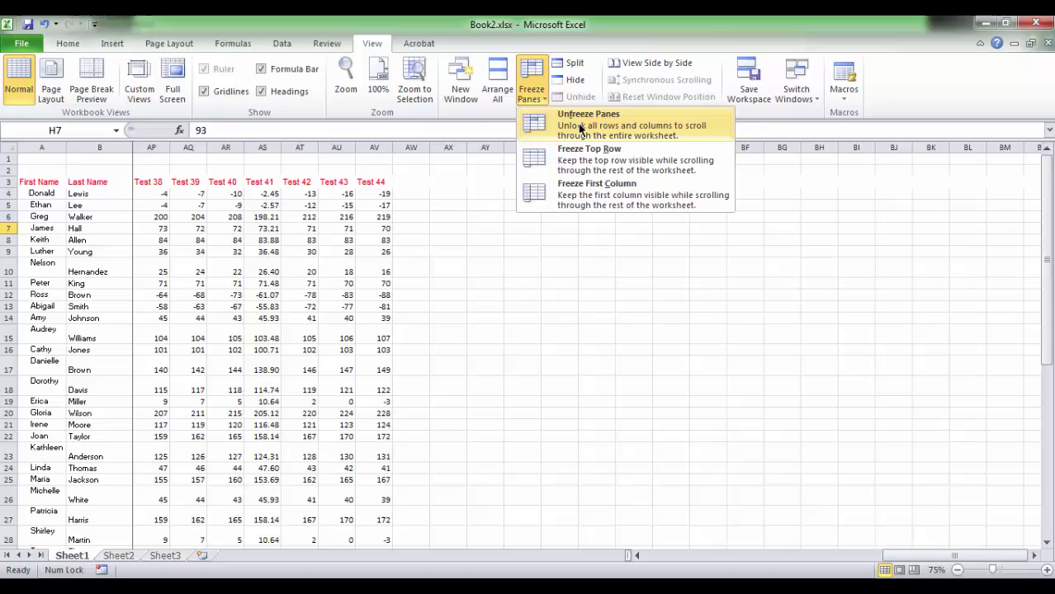
pyautogui.click(569, 122)
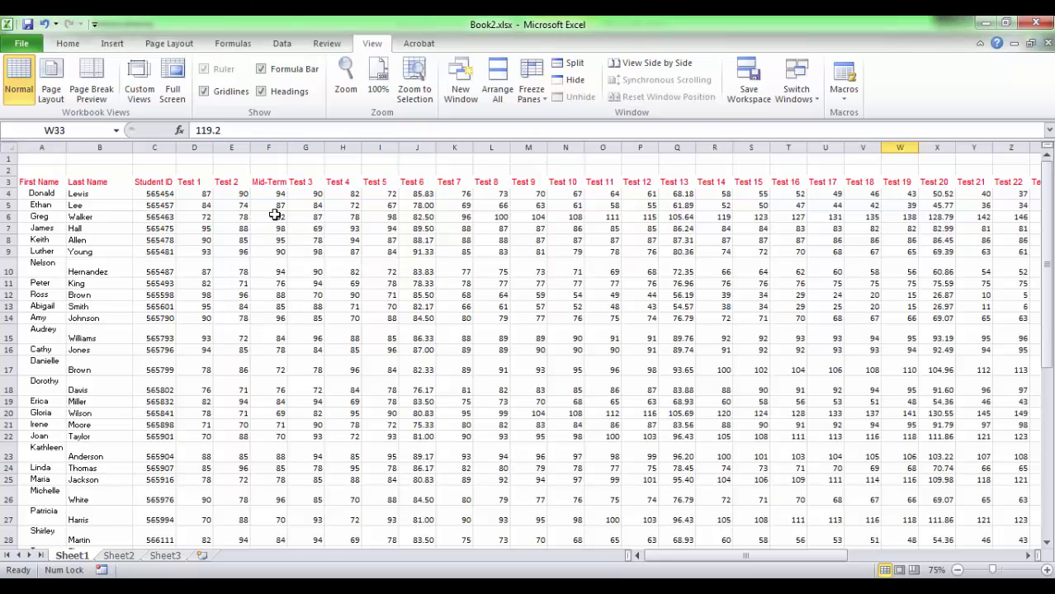
# Step: Highlight header rows 1–3 and columns A–C, then freeze panes at cell D4
pyautogui.click(8, 158)
pyautogui.moveTo(9, 158); pyautogui.dragTo(12, 177)
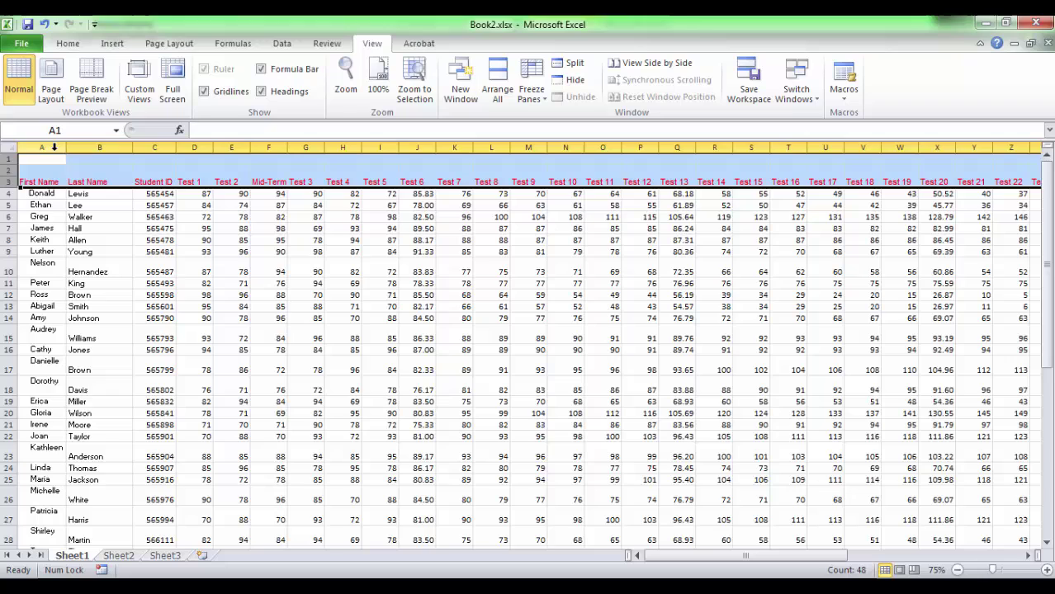
pyautogui.moveTo(53, 147); pyautogui.dragTo(154, 152)
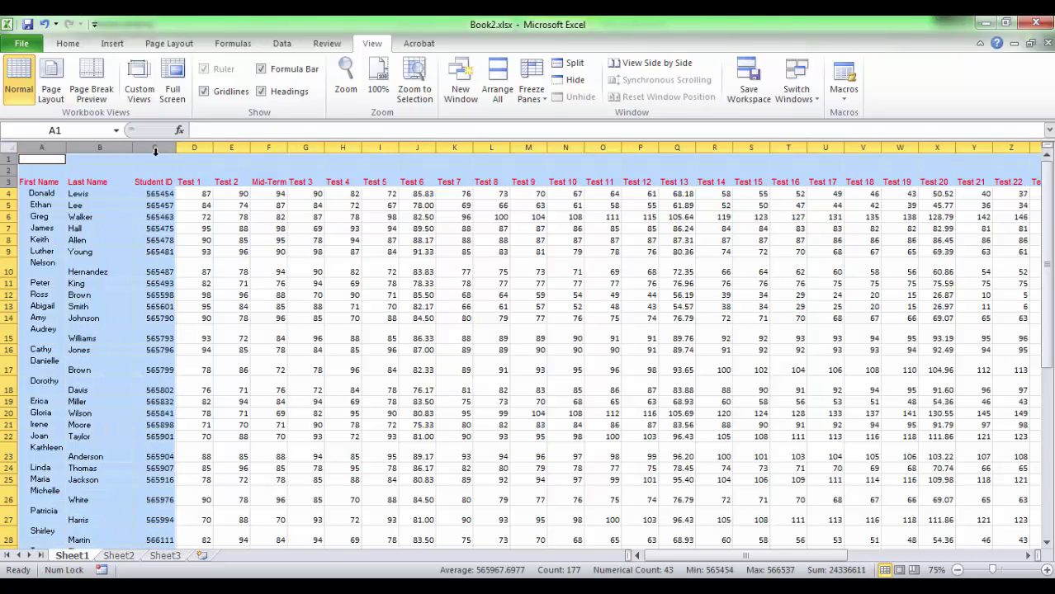
pyautogui.click(200, 193)
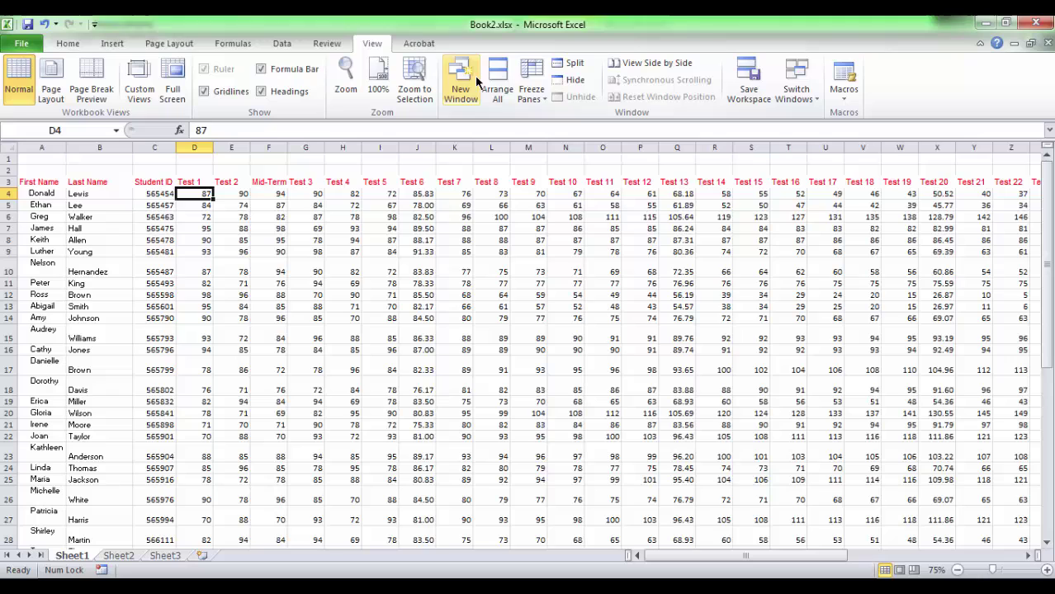
pyautogui.click(537, 76)
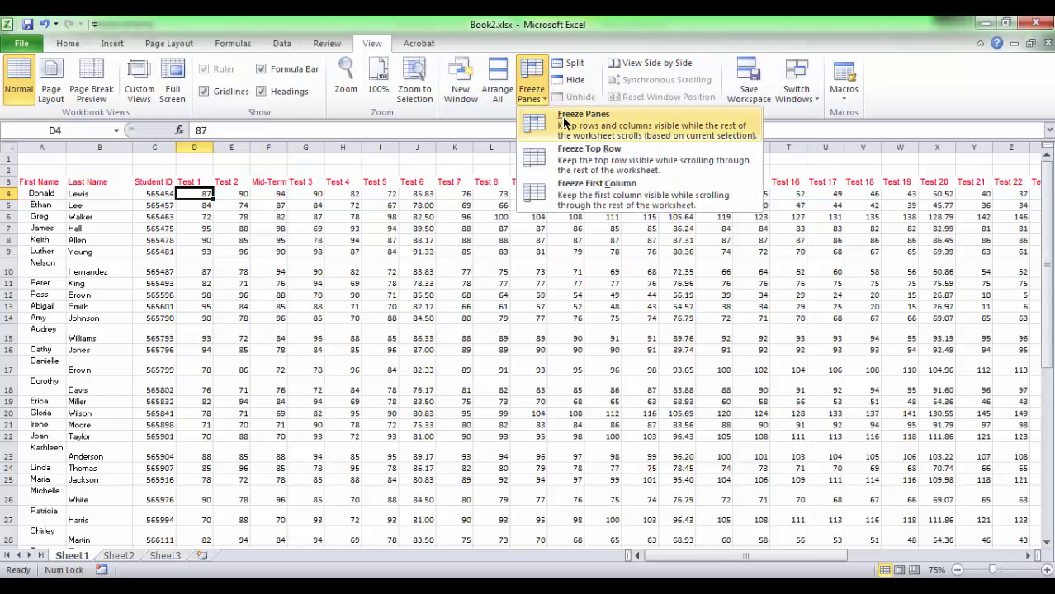
pyautogui.click(564, 122)
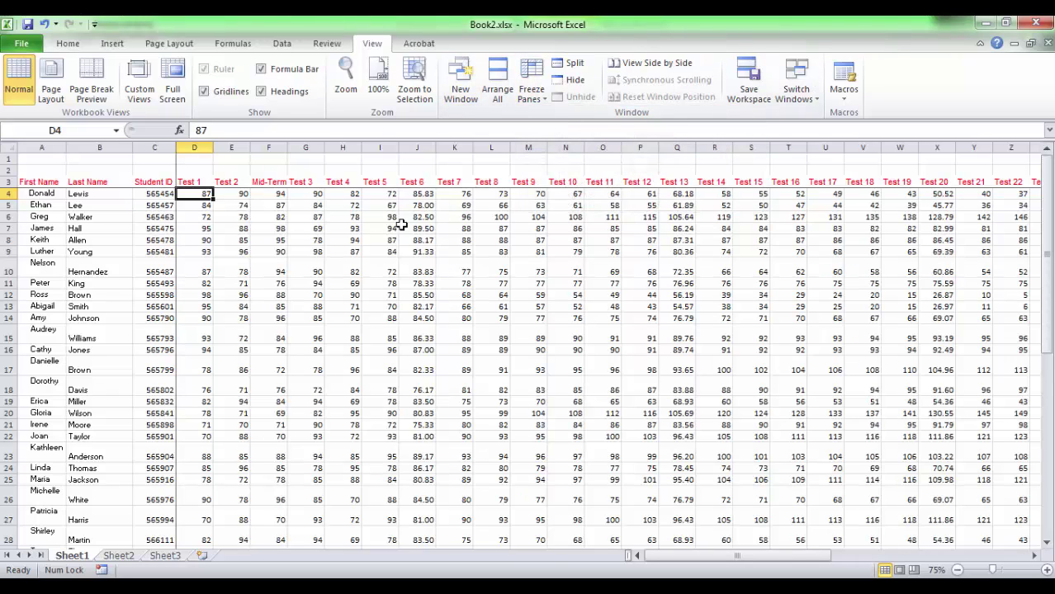
# Step: Select cell H5, then scroll down to the last students and right to Test 44
pyautogui.click(347, 205)
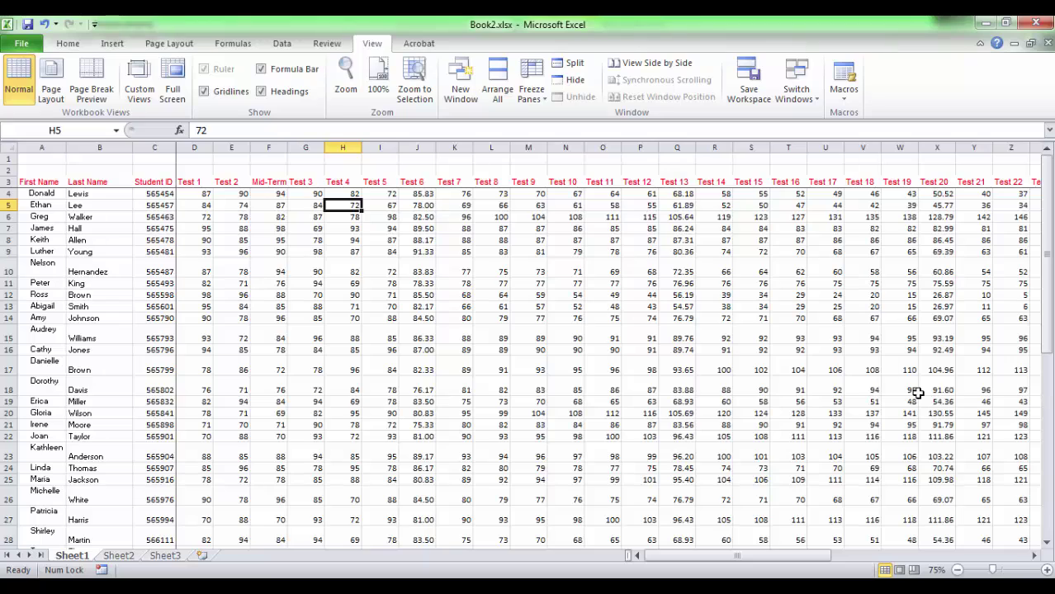
pyautogui.moveTo(1046, 547)
pyautogui.mouseDown()
pyautogui.moveTo(1034, 558)
pyautogui.moveTo(1045, 548)
pyautogui.mouseUp()
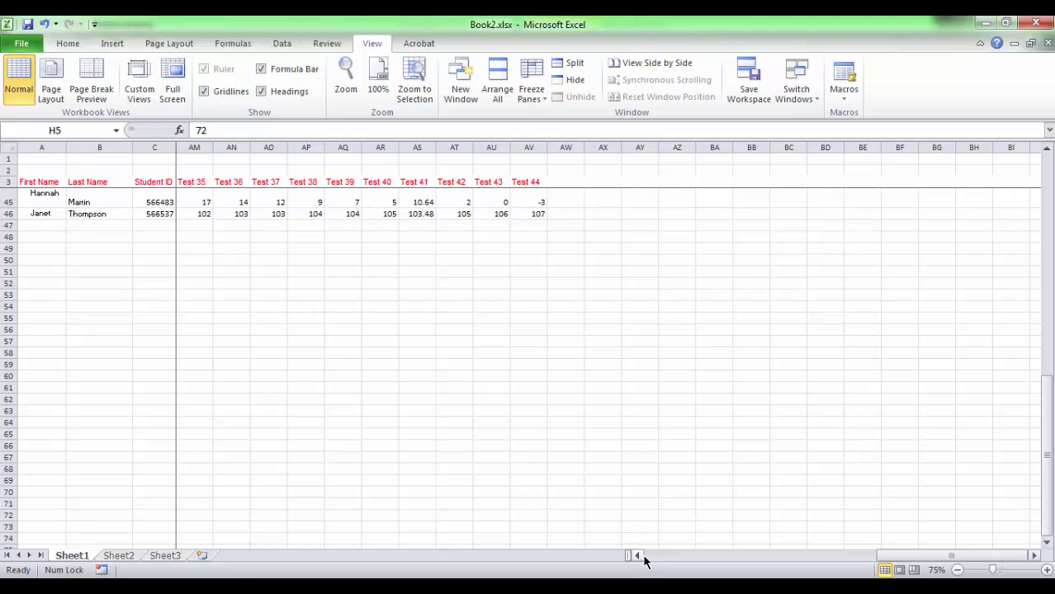
pyautogui.moveTo(641, 556); pyautogui.dragTo(641, 556)
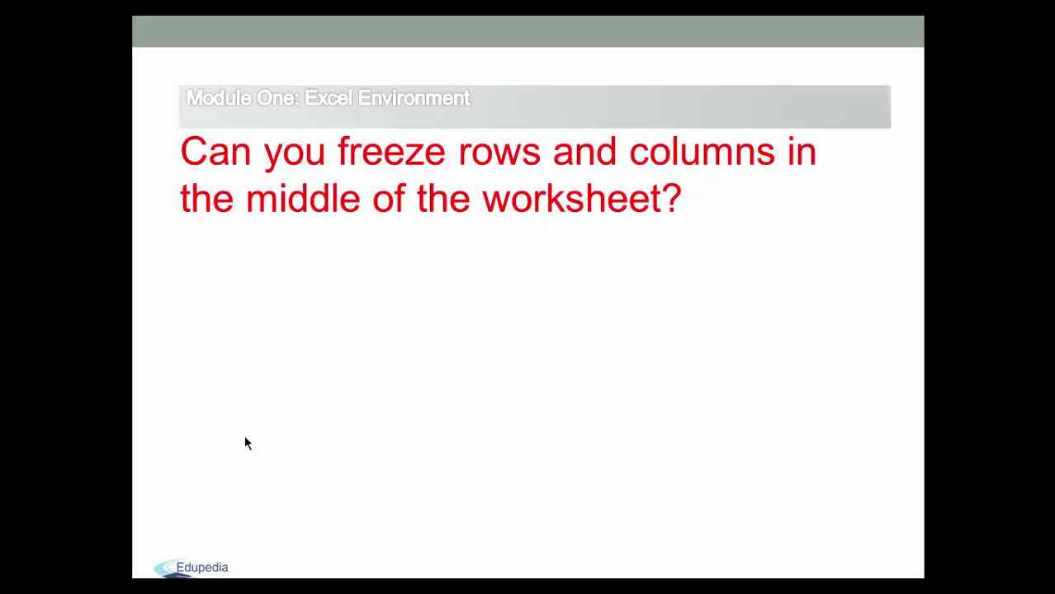
# Step: Advance the slide to show the answer "Of course not" about freezing mid-worksheet rows and columns
pyautogui.click(245, 438)
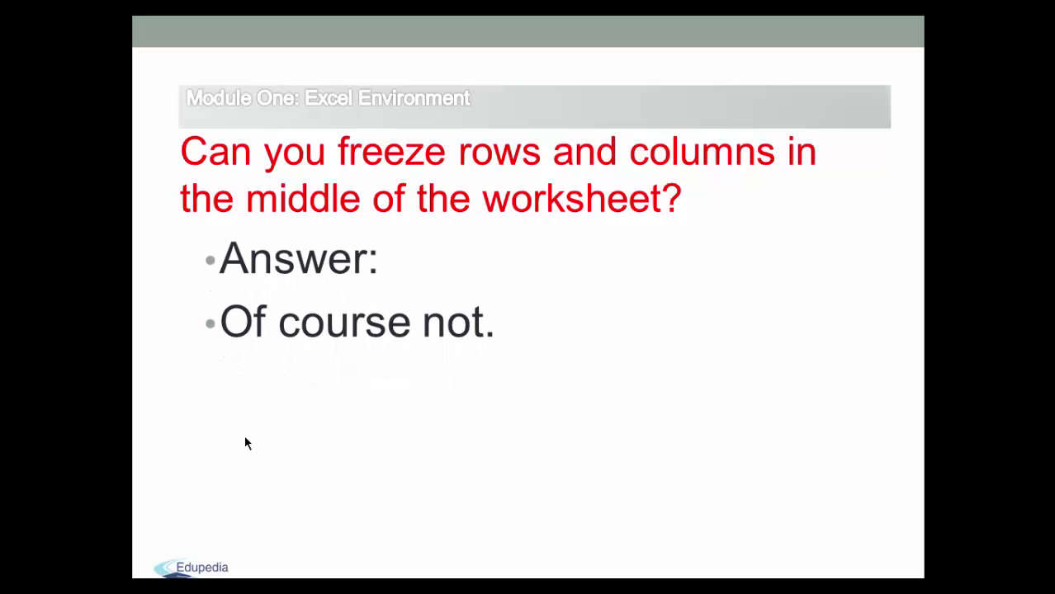